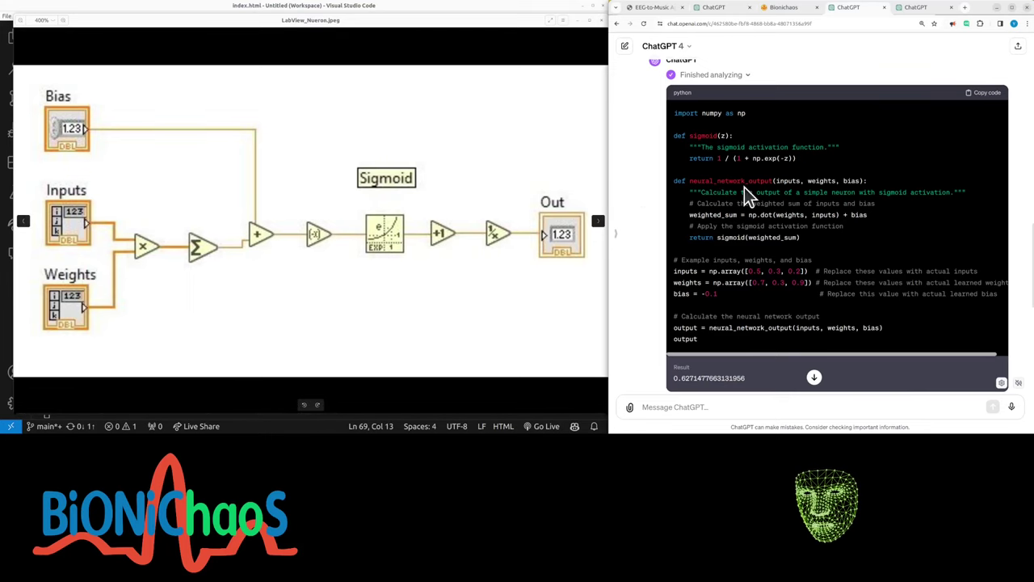
Highlight the neural_network_output function code
{"action": "left_click_drag", "start_coordinate": [674, 180], "coordinate": [800, 240]}
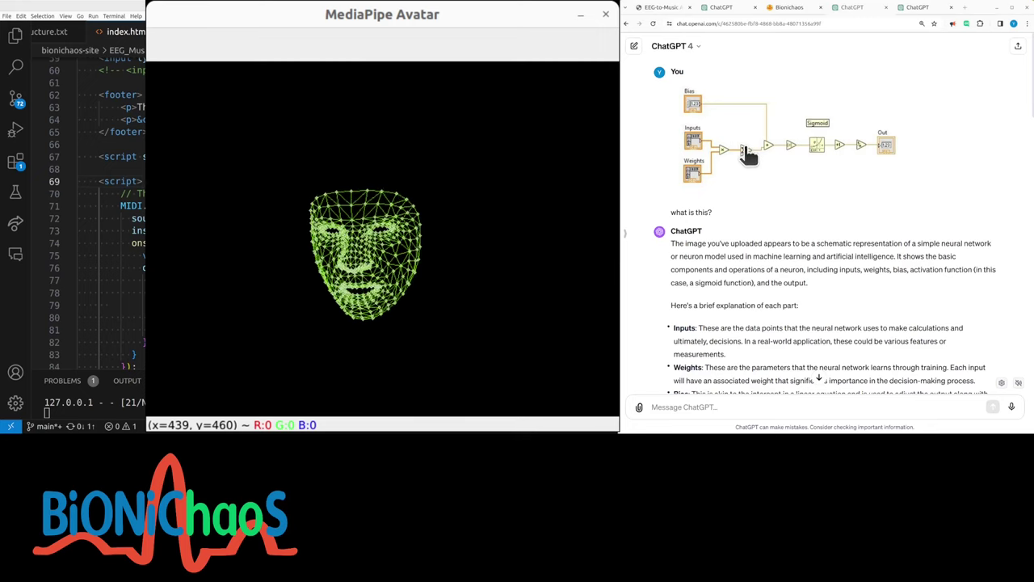
Scroll through the neuron explanation down to the 'translate into math equation' follow-up
{"action": "scroll", "coordinate": [717, 276], "scroll_direction": "down", "scroll_amount": 1}
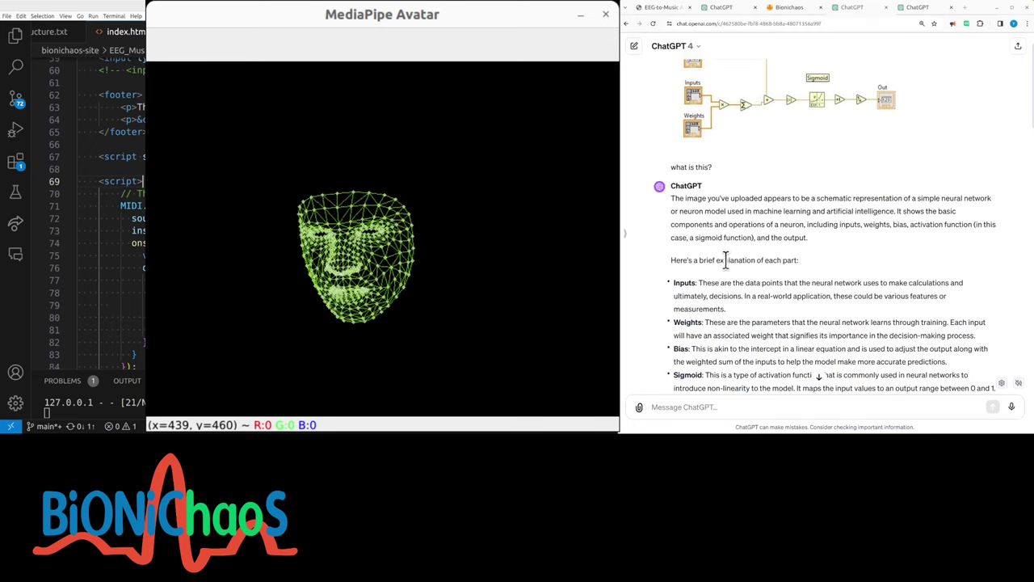
{"action": "scroll", "coordinate": [717, 263], "scroll_direction": "down", "scroll_amount": 1}
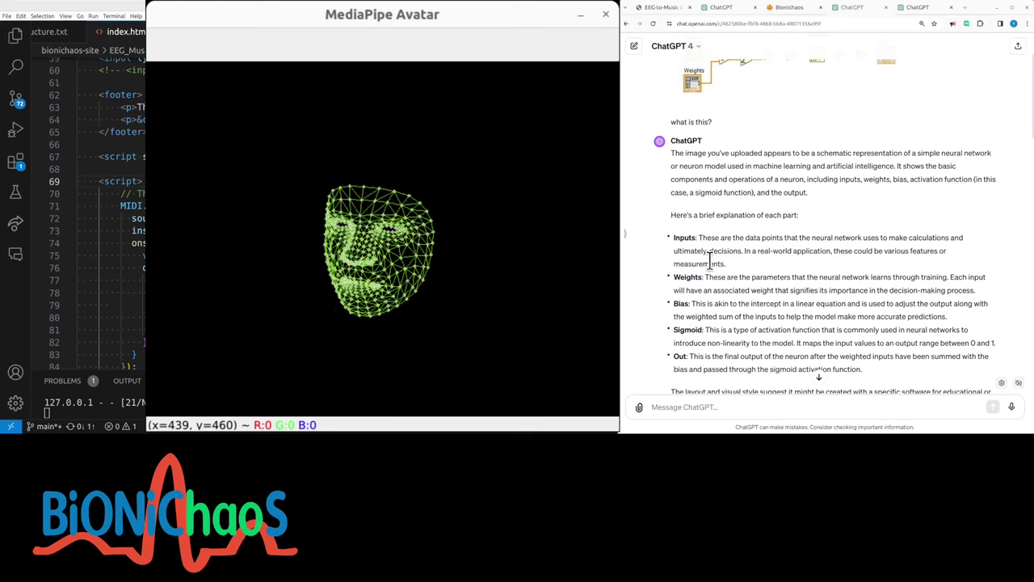
{"action": "scroll", "coordinate": [714, 257], "scroll_direction": "down", "scroll_amount": 1}
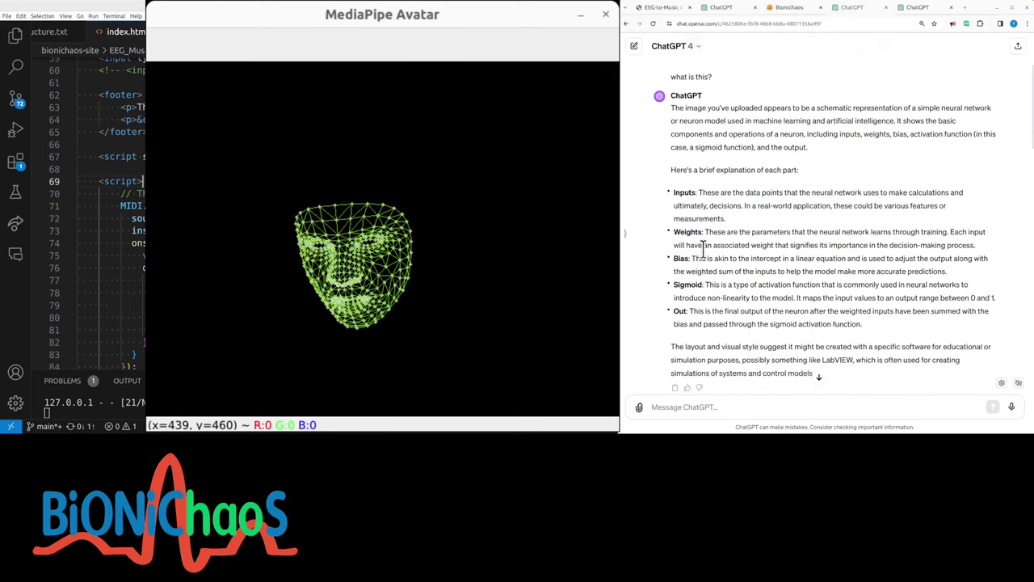
{"action": "scroll", "coordinate": [740, 240], "scroll_direction": "down", "scroll_amount": 1}
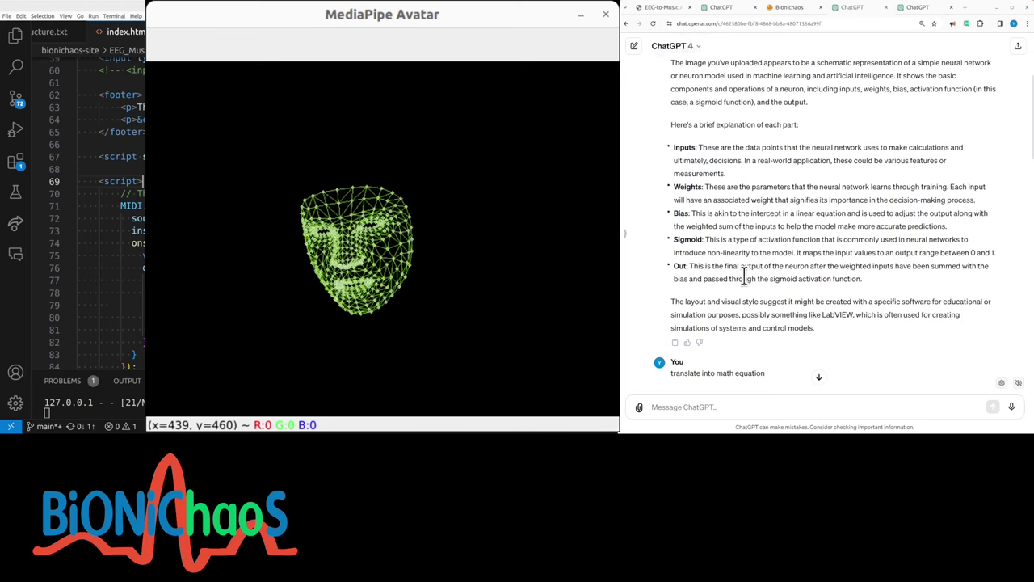
Select the word 'LabVIEW' in the answer, then scroll back up to the uploaded neuron diagram
{"action": "scroll", "coordinate": [738, 227], "scroll_direction": "down", "scroll_amount": 2}
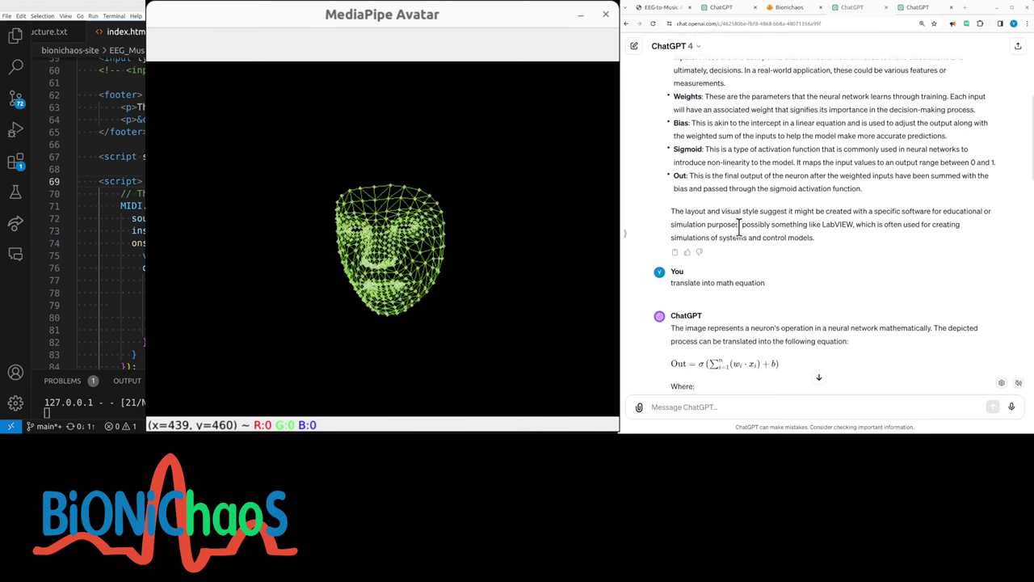
{"action": "double_click", "coordinate": [837, 225]}
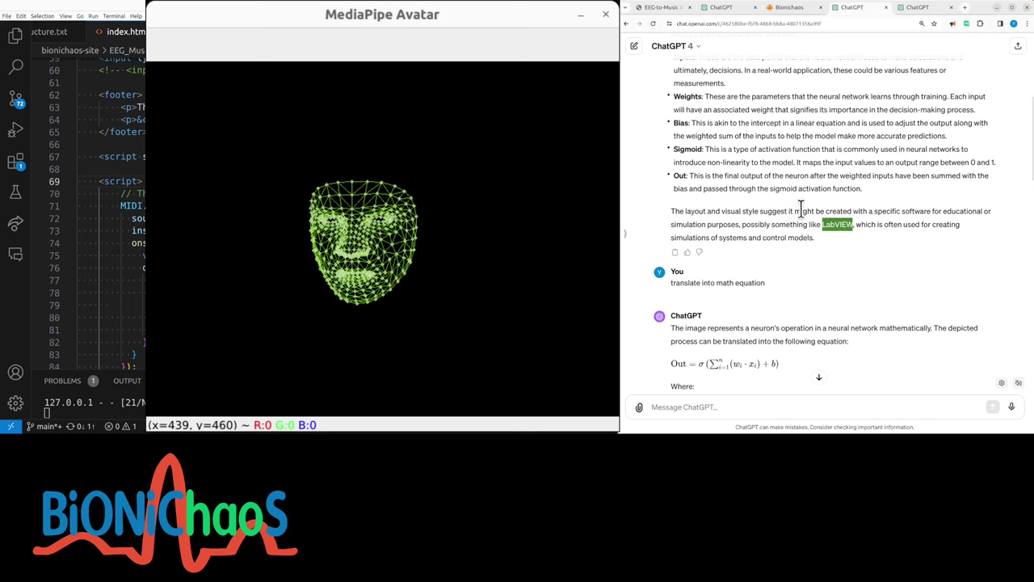
{"action": "scroll", "coordinate": [781, 217], "scroll_direction": "up", "scroll_amount": 5}
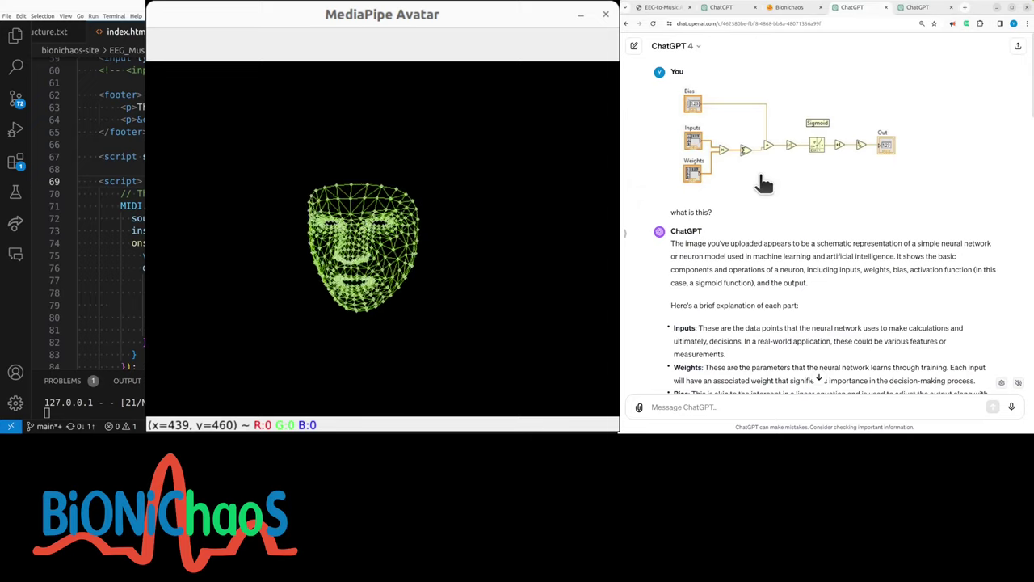
Scroll down to the Out = σ(Σ(wᵢ·xᵢ) + b) reply and its 'Where:' definitions
{"action": "scroll", "coordinate": [763, 184], "scroll_direction": "down", "scroll_amount": 5}
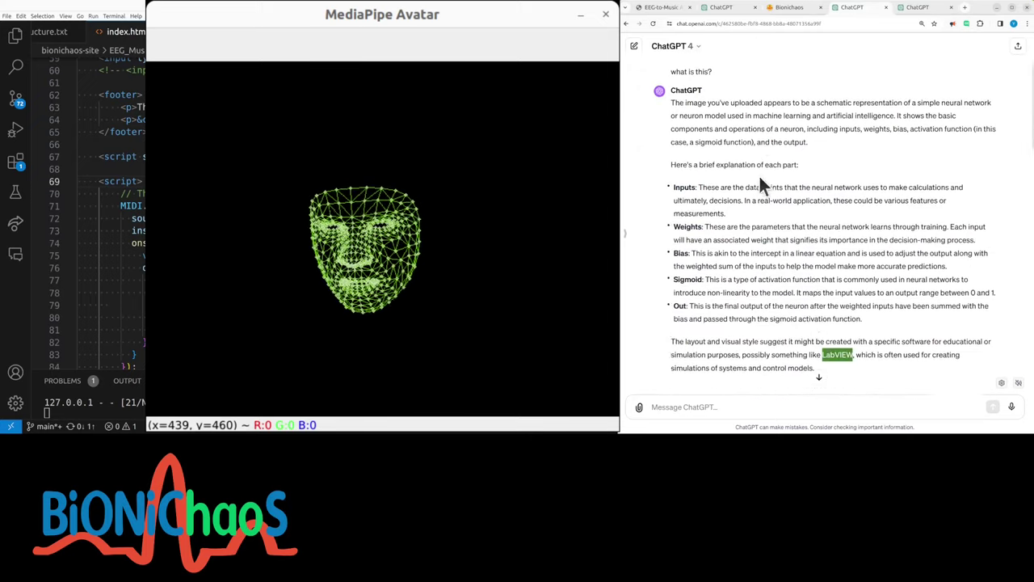
{"action": "scroll", "coordinate": [760, 178], "scroll_direction": "down", "scroll_amount": 2}
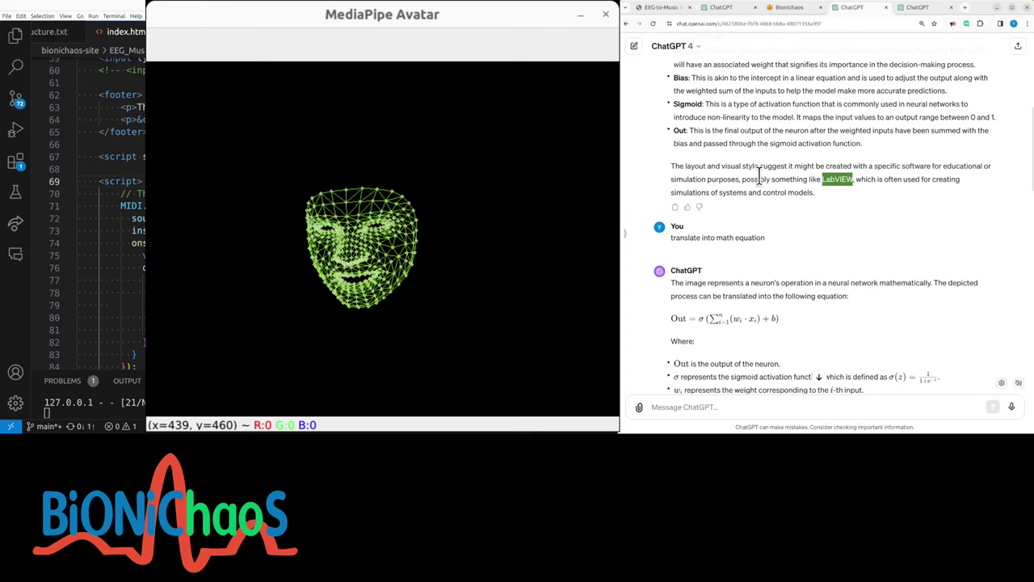
{"action": "scroll", "coordinate": [760, 179], "scroll_direction": "down", "scroll_amount": 1}
{"action": "scroll", "coordinate": [747, 196], "scroll_direction": "down", "scroll_amount": 1}
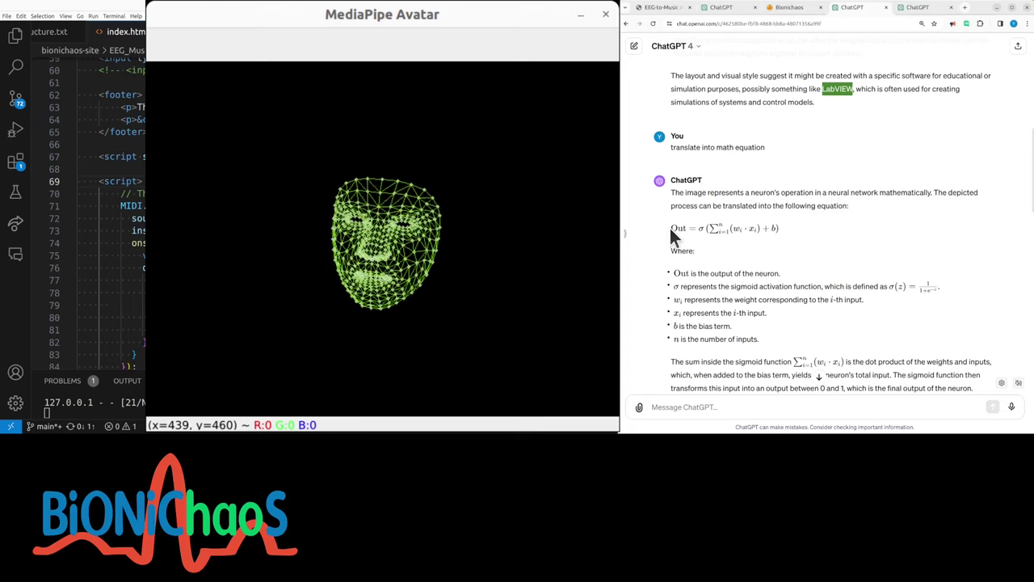
Highlight the Out = σ equation, then the σ symbol in the sigmoid bullet
{"action": "left_click_drag", "start_coordinate": [670, 227], "coordinate": [776, 229]}
{"action": "left_click", "coordinate": [793, 241]}
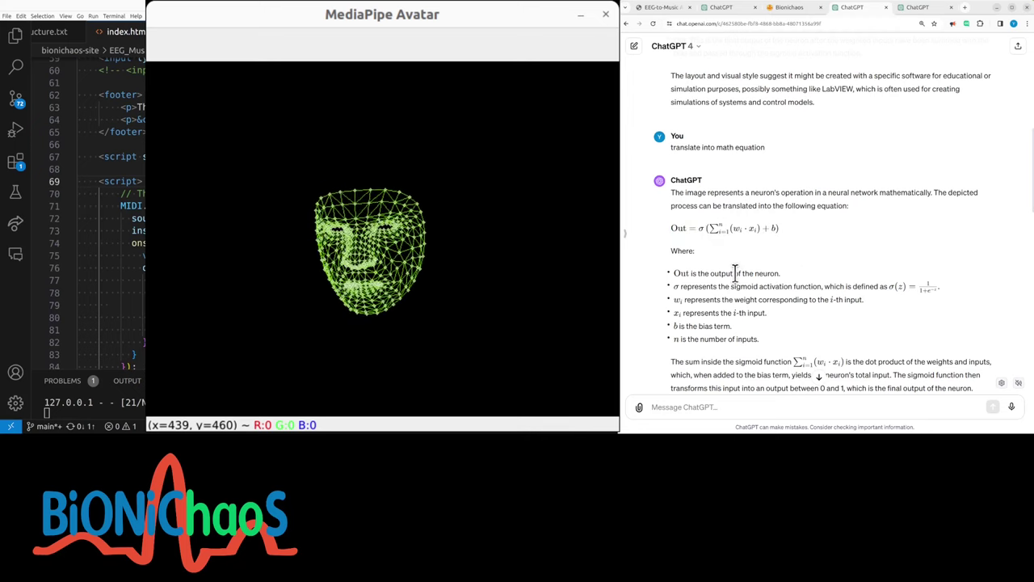
{"action": "double_click", "coordinate": [676, 287]}
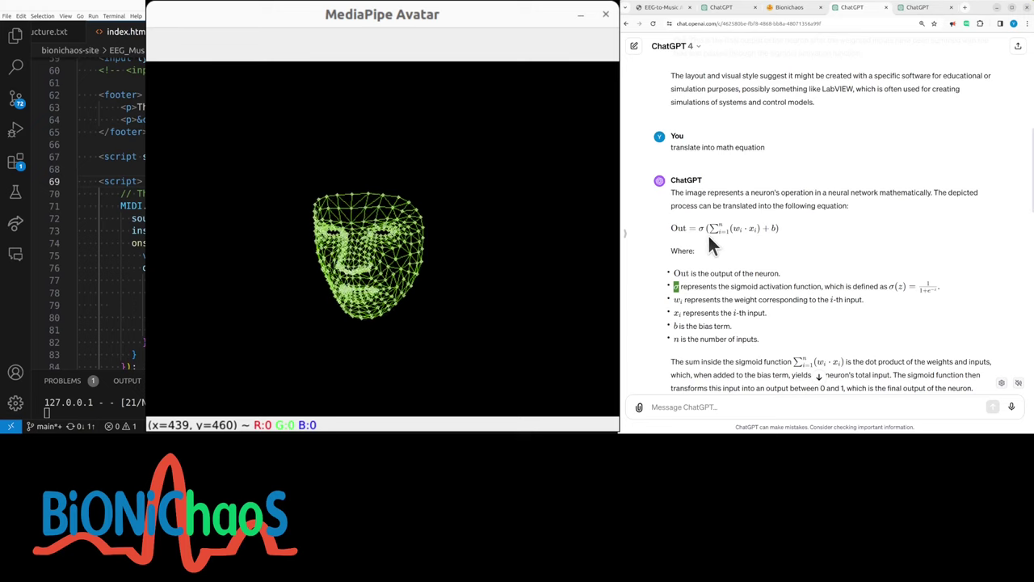
Select the σ(z) = definition, then scroll down to the 'translate into python' reply
{"action": "scroll", "coordinate": [887, 285], "scroll_direction": "down", "scroll_amount": 1}
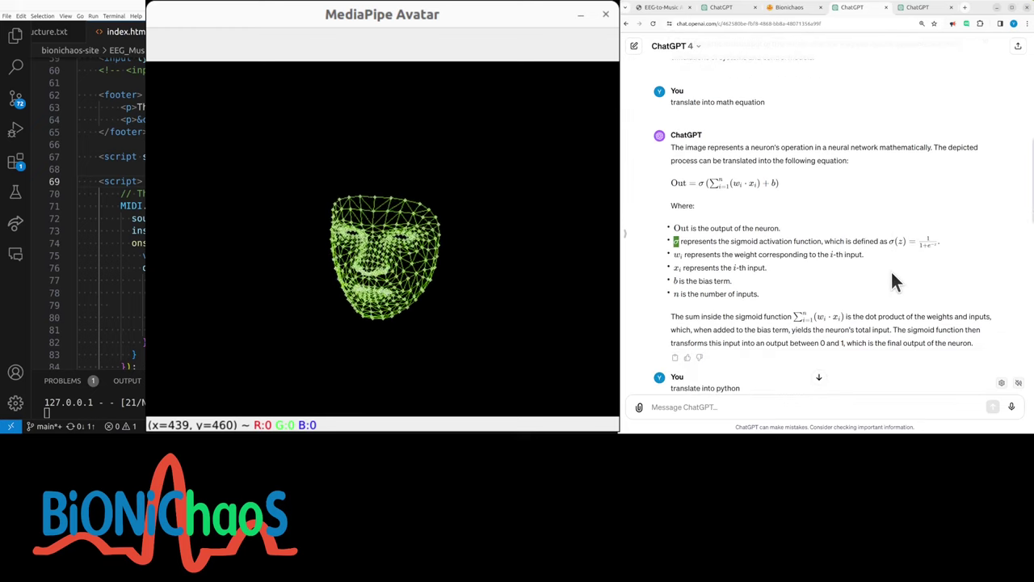
{"action": "left_click_drag", "start_coordinate": [890, 241], "coordinate": [919, 241]}
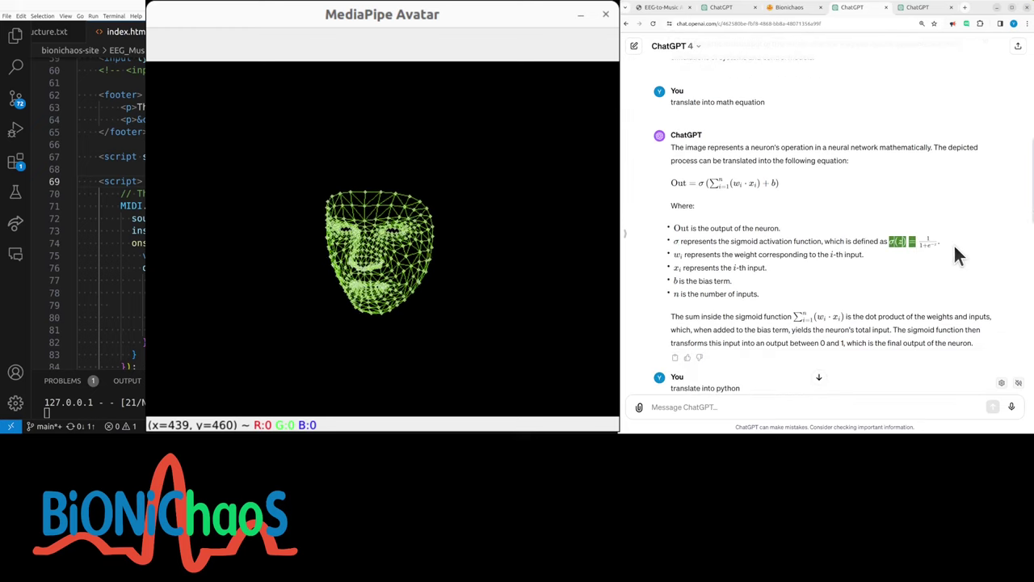
{"action": "left_click", "coordinate": [951, 242]}
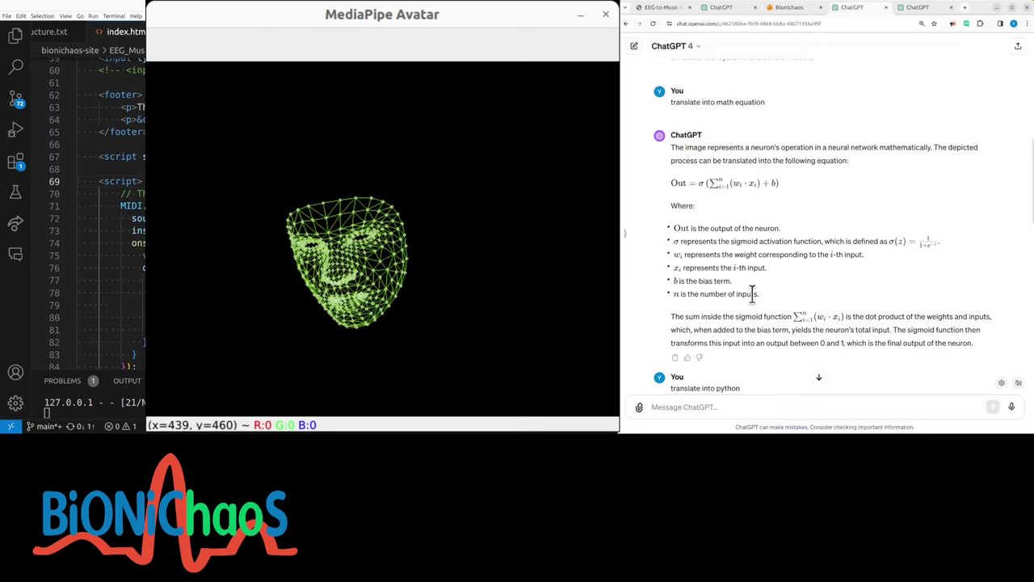
{"action": "scroll", "coordinate": [750, 295], "scroll_direction": "down", "scroll_amount": 2}
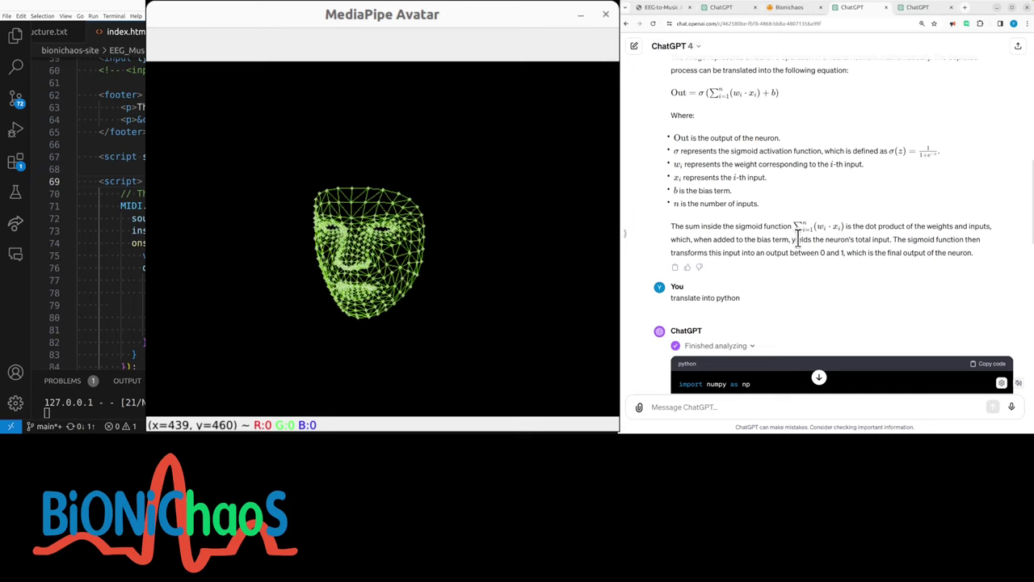
Highlight 'neuron's total' in the answer, then the sigmoid return expression in the Python code
{"action": "left_click_drag", "start_coordinate": [833, 239], "coordinate": [864, 240]}
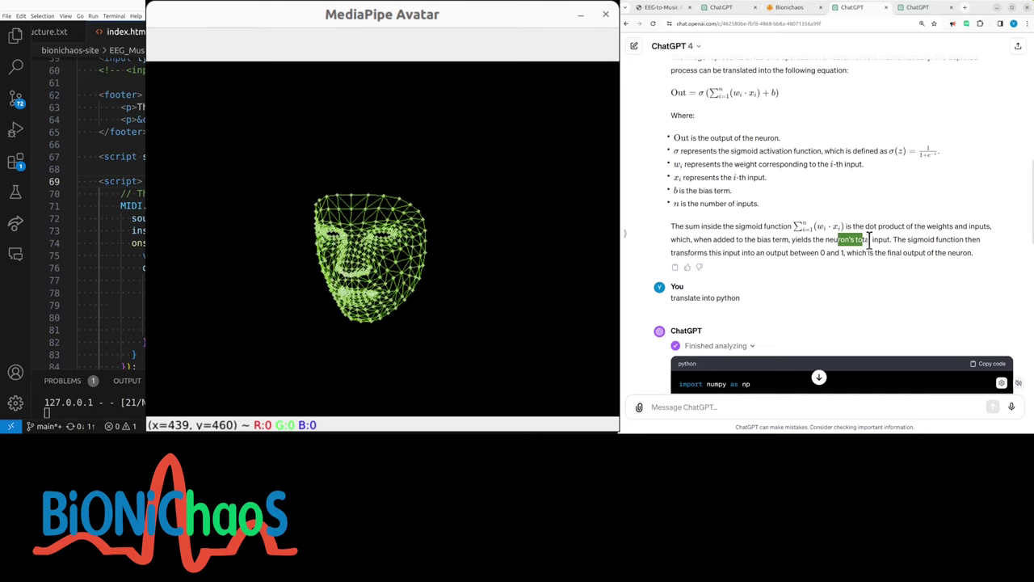
{"action": "left_click", "coordinate": [879, 242]}
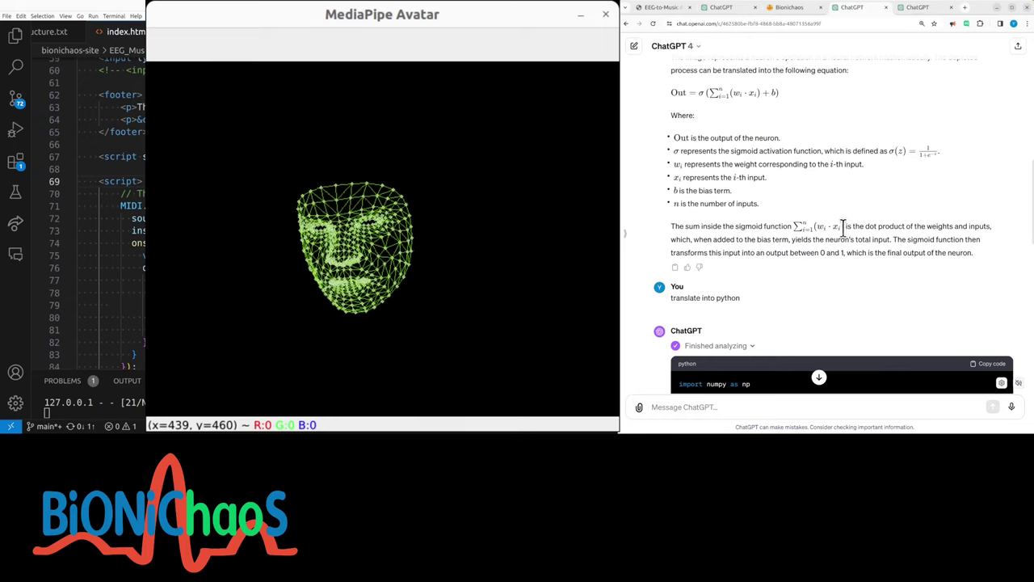
{"action": "scroll", "coordinate": [717, 240], "scroll_direction": "down", "scroll_amount": 1}
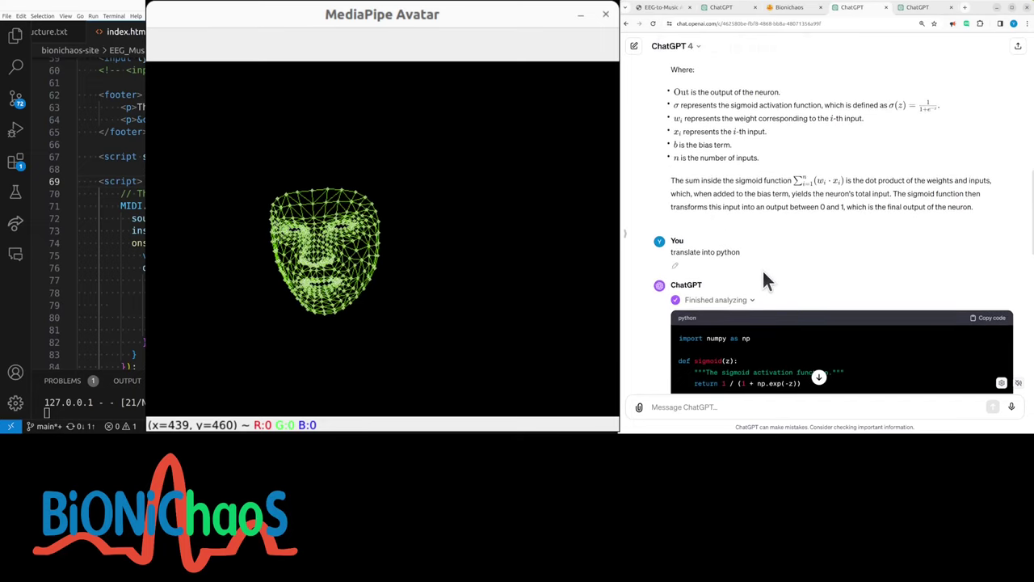
{"action": "scroll", "coordinate": [763, 271], "scroll_direction": "down", "scroll_amount": 3}
{"action": "scroll", "coordinate": [766, 275], "scroll_direction": "down", "scroll_amount": 2}
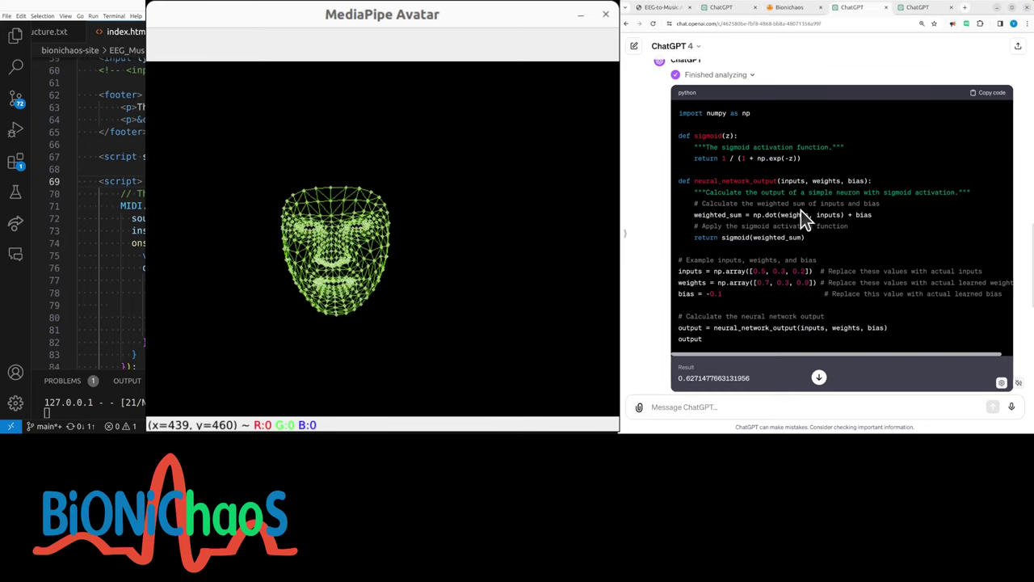
{"action": "left_click_drag", "start_coordinate": [800, 160], "coordinate": [732, 170]}
{"action": "left_click", "coordinate": [769, 165]}
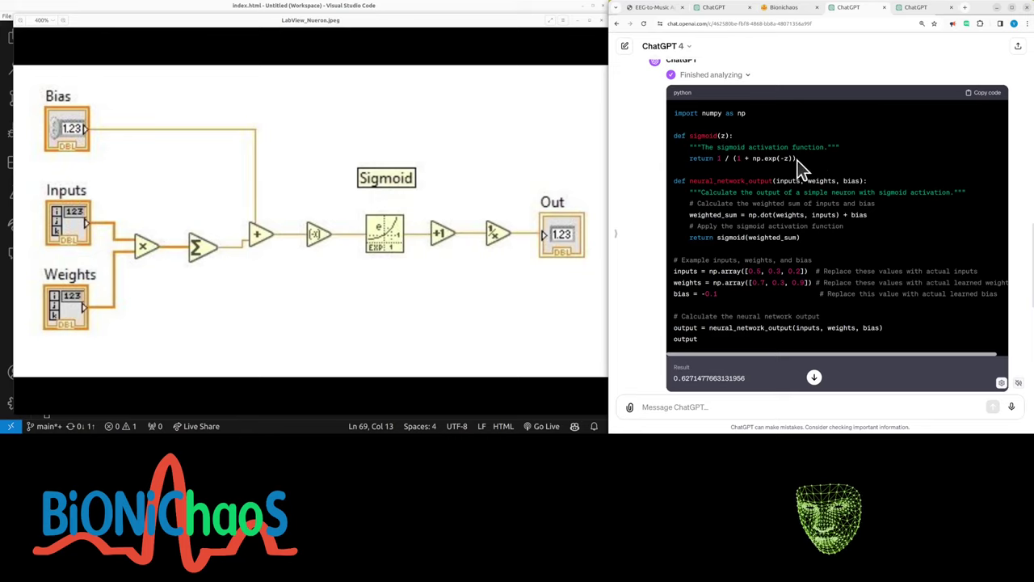
{"action": "left_click_drag", "start_coordinate": [798, 160], "coordinate": [720, 159]}
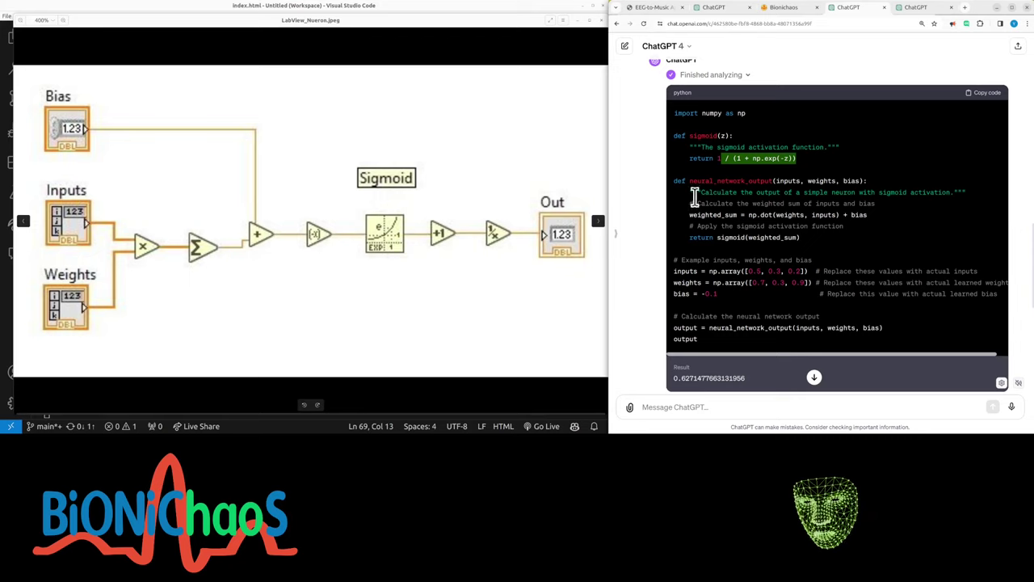
{"action": "left_click", "coordinate": [768, 156]}
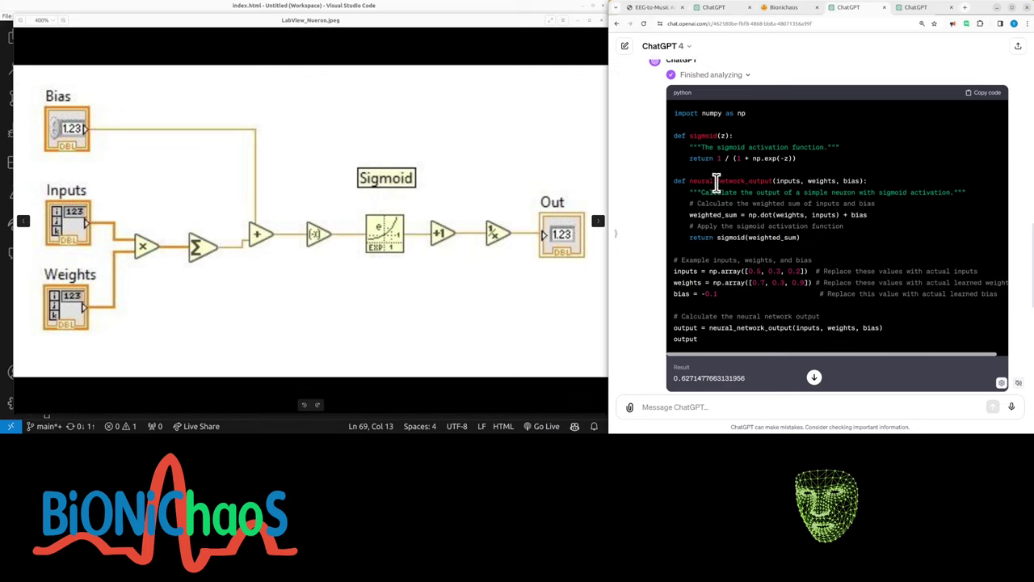
{"action": "left_click_drag", "start_coordinate": [675, 181], "coordinate": [806, 238]}
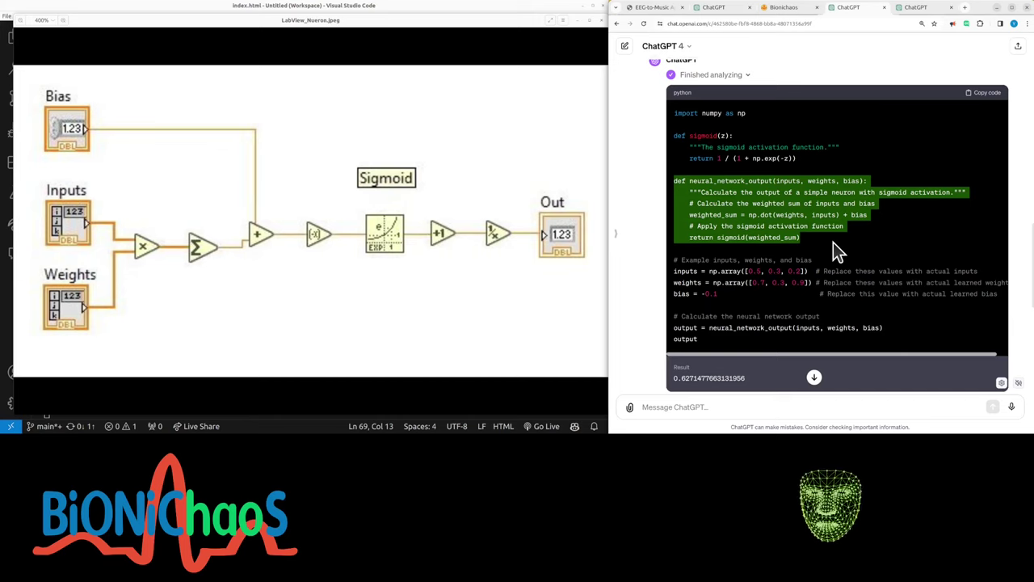
{"action": "left_click", "coordinate": [833, 242]}
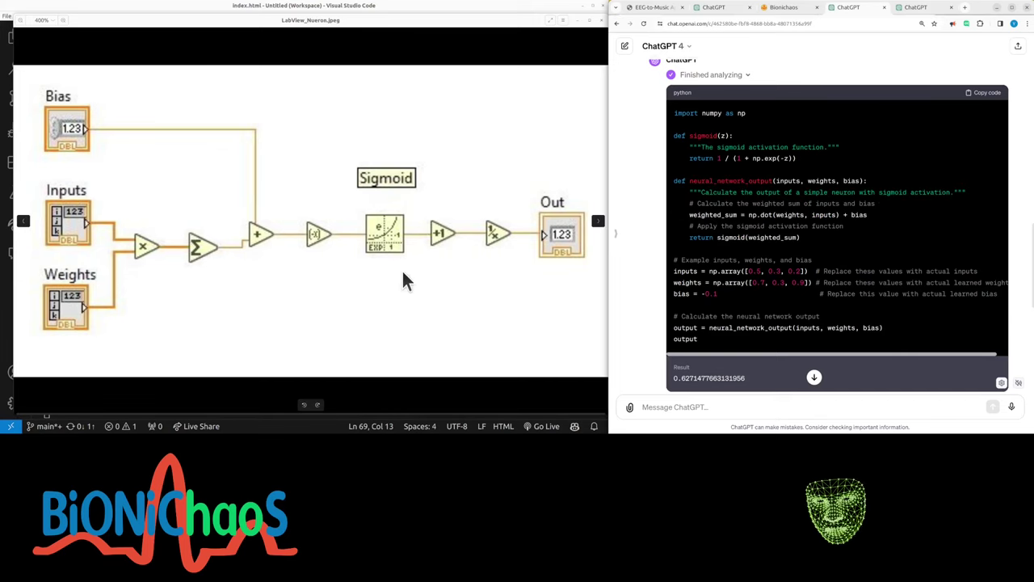
{"action": "left_click_drag", "start_coordinate": [796, 159], "coordinate": [717, 159]}
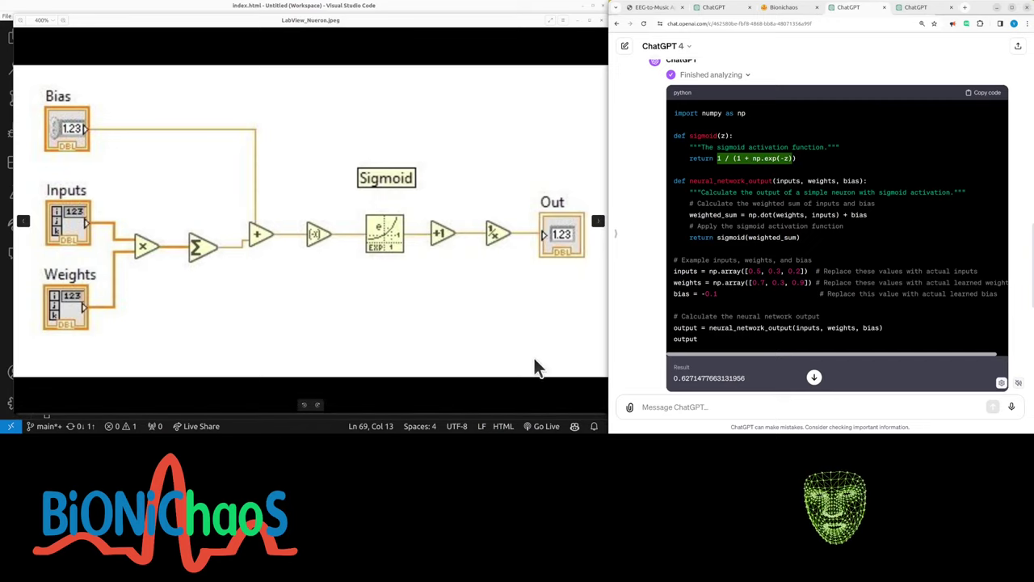
Close the expanded code view and scroll between the generated neuron image and the uploaded diagram
{"action": "key", "text": "Escape"}
{"action": "scroll", "coordinate": [789, 161], "scroll_direction": "down", "scroll_amount": 2}
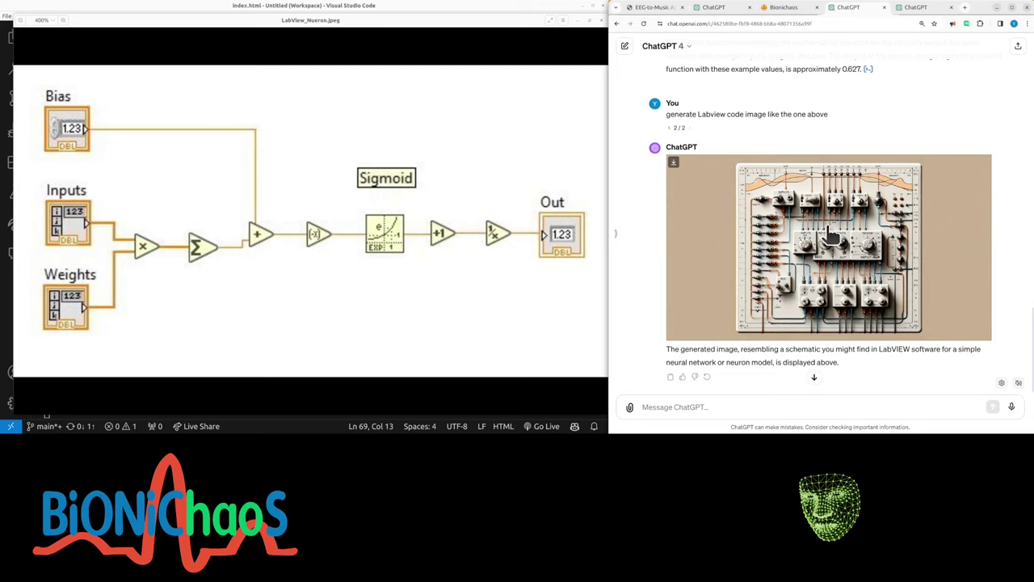
{"action": "scroll", "coordinate": [813, 238], "scroll_direction": "up", "scroll_amount": 1}
{"action": "scroll", "coordinate": [815, 242], "scroll_direction": "down", "scroll_amount": 1}
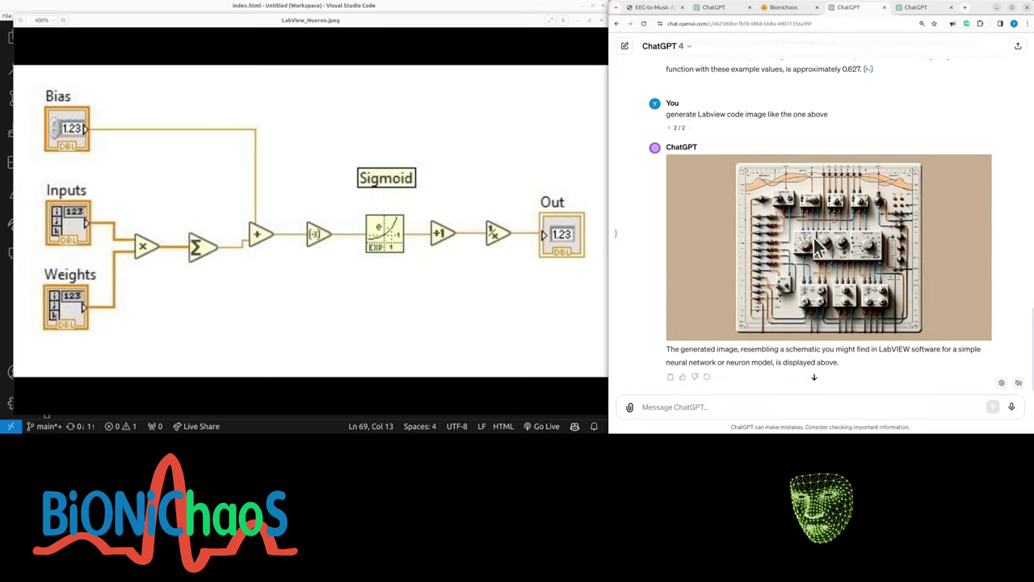
{"action": "scroll", "coordinate": [825, 259], "scroll_direction": "up", "scroll_amount": 10}
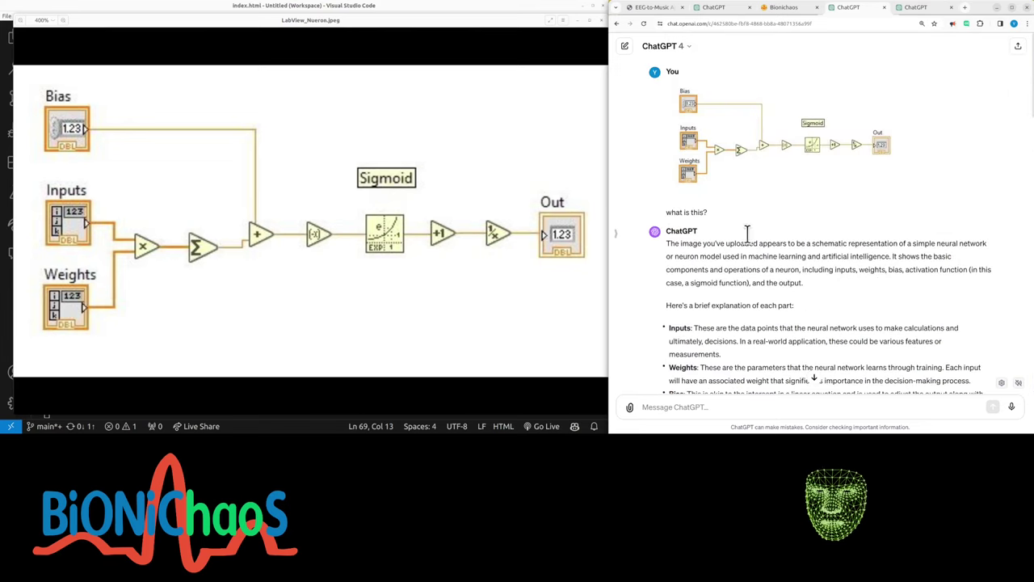
Scroll past the explanation and equation to the Python code and its 0.6271477863131956 result
{"action": "scroll", "coordinate": [747, 258], "scroll_direction": "down", "scroll_amount": 2}
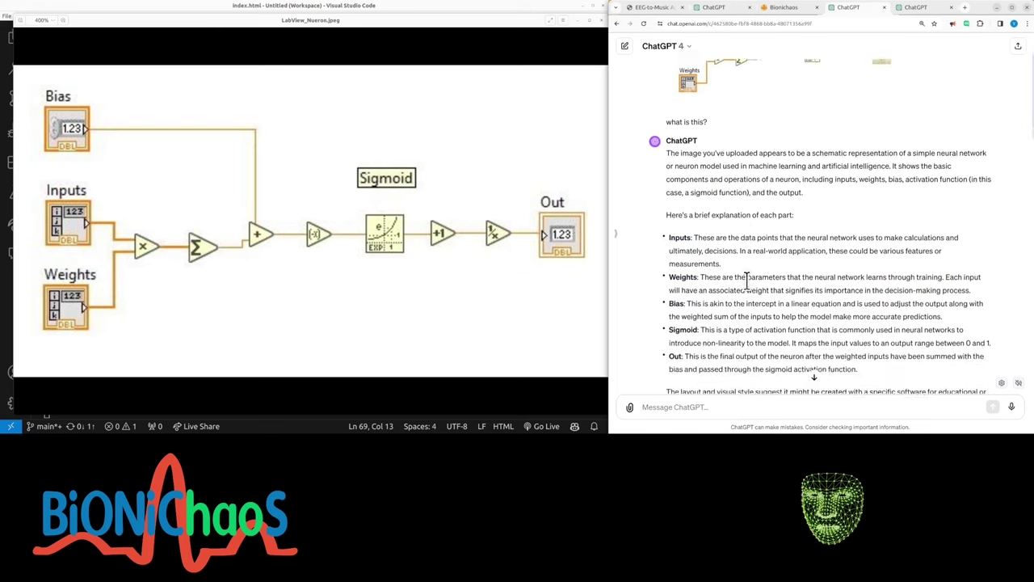
{"action": "scroll", "coordinate": [747, 283], "scroll_direction": "down", "scroll_amount": 8}
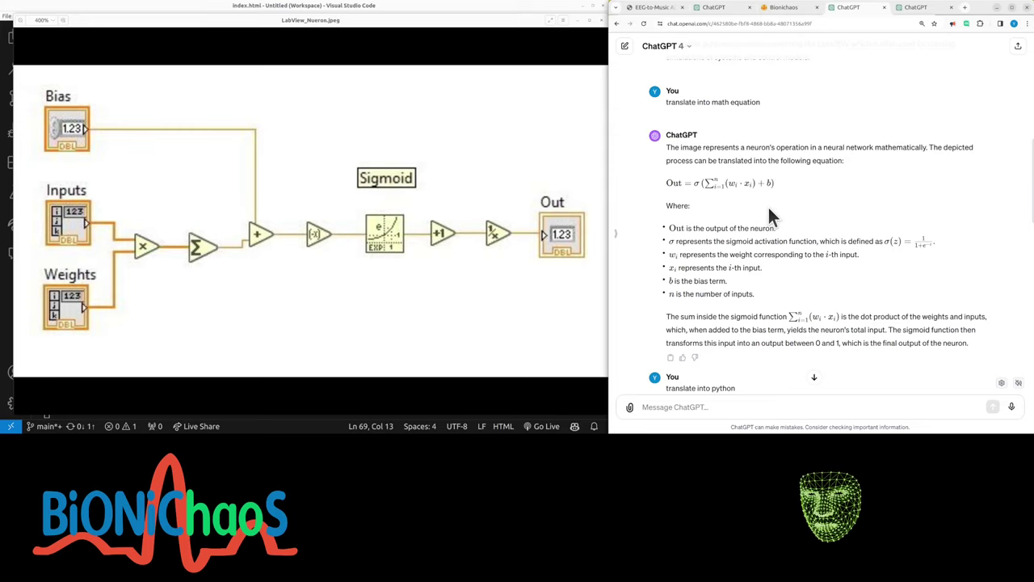
{"action": "scroll", "coordinate": [771, 292], "scroll_direction": "down", "scroll_amount": 1}
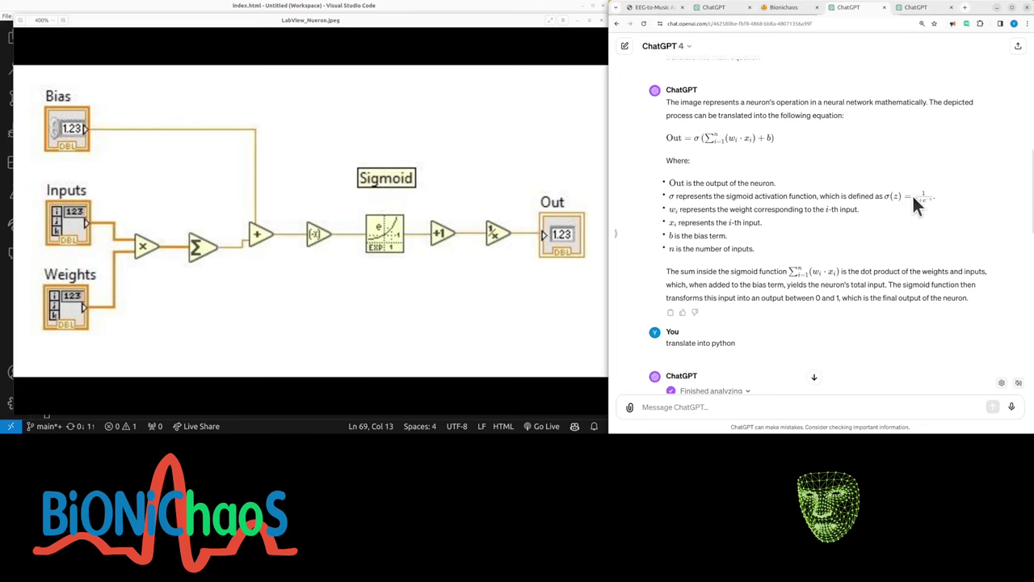
{"action": "scroll", "coordinate": [909, 196], "scroll_direction": "down", "scroll_amount": 3}
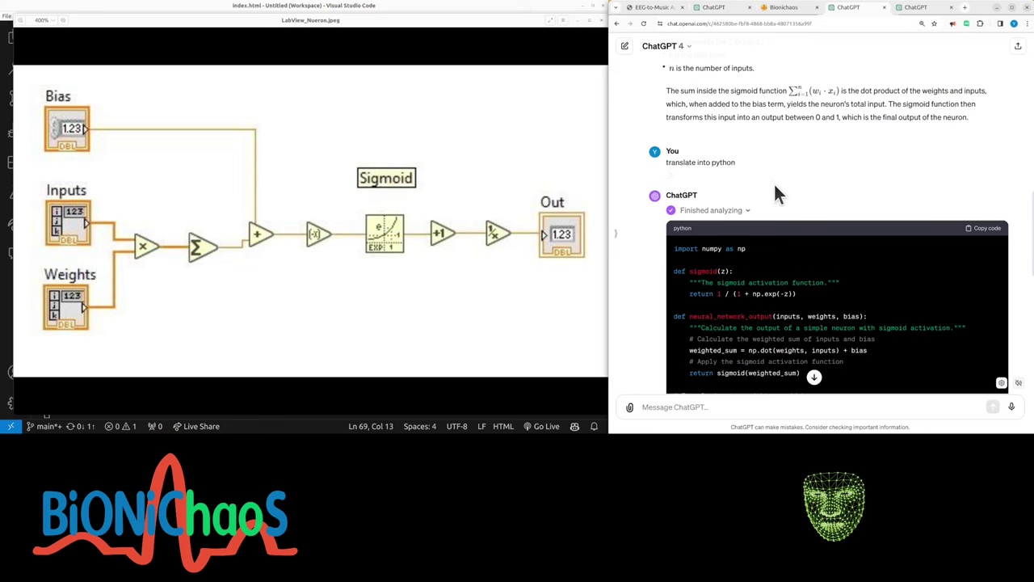
{"action": "scroll", "coordinate": [773, 182], "scroll_direction": "down", "scroll_amount": 2}
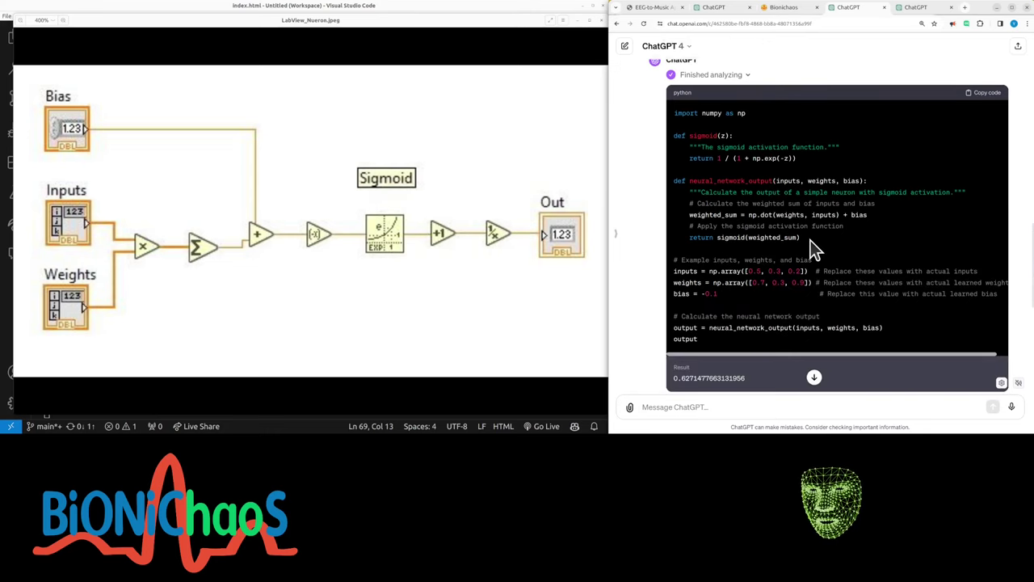
Highlight the neural_network_output function name, then scroll to the generated image and back to the code
{"action": "left_click_drag", "start_coordinate": [701, 180], "coordinate": [767, 180]}
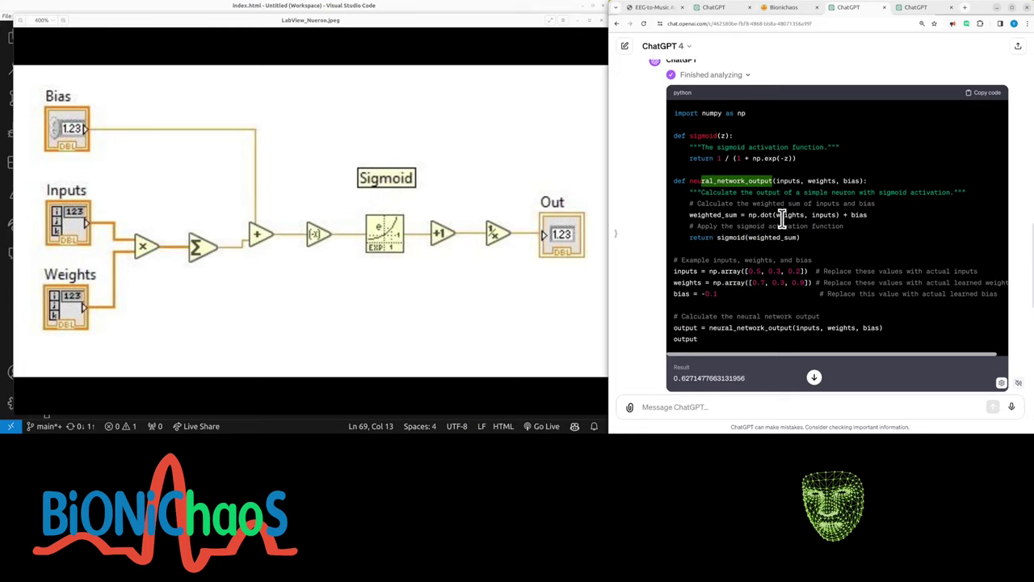
{"action": "left_click", "coordinate": [781, 215]}
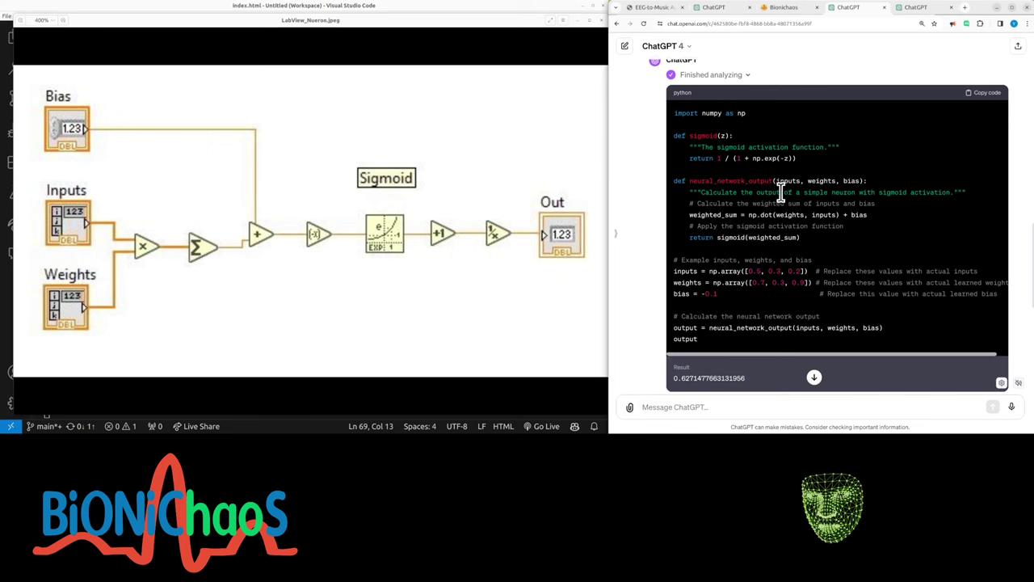
{"action": "scroll", "coordinate": [815, 249], "scroll_direction": "down", "scroll_amount": 4}
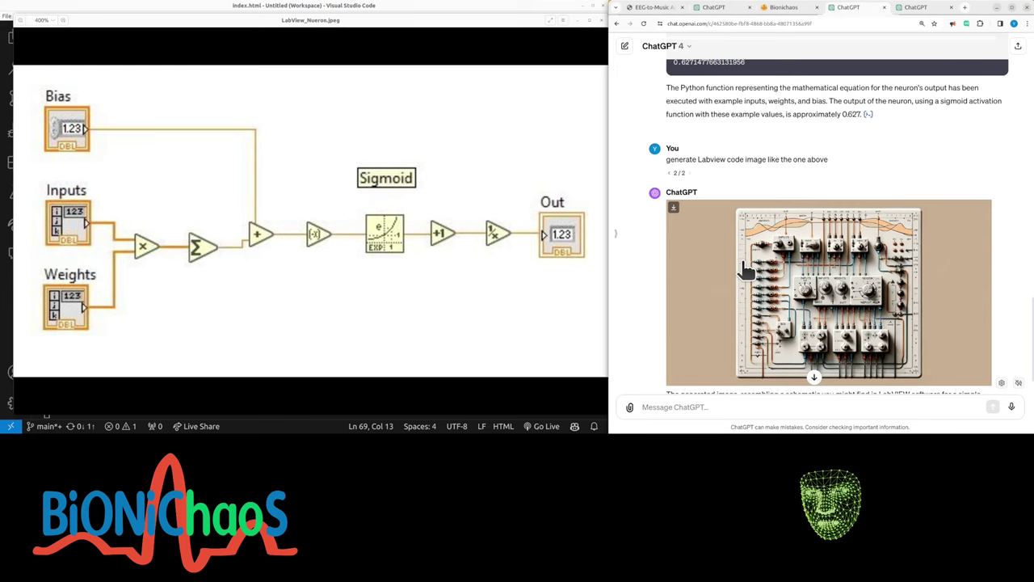
{"action": "scroll", "coordinate": [745, 271], "scroll_direction": "up", "scroll_amount": 15}
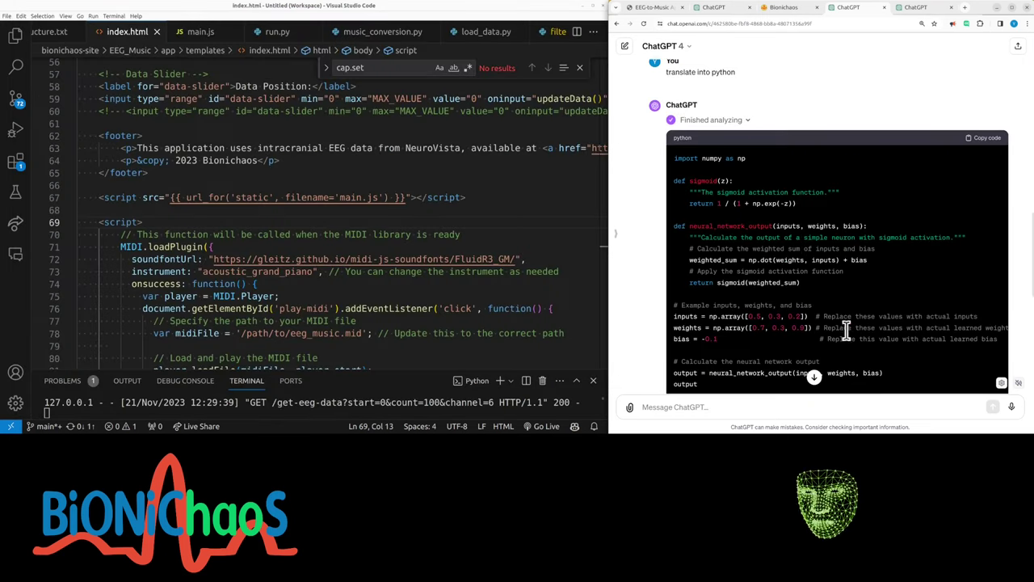
{"action": "scroll", "coordinate": [788, 307], "scroll_direction": "down", "scroll_amount": 1}
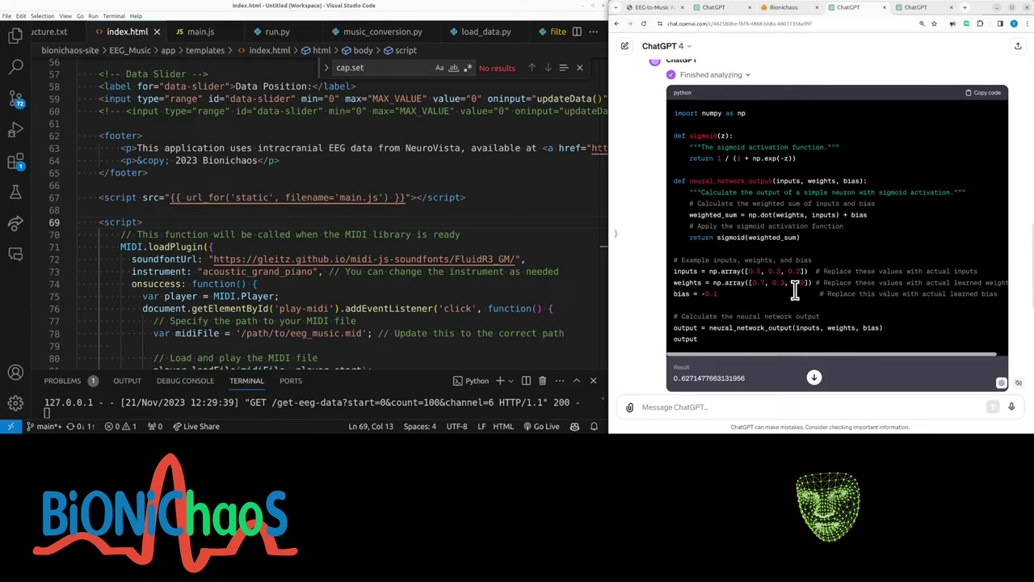